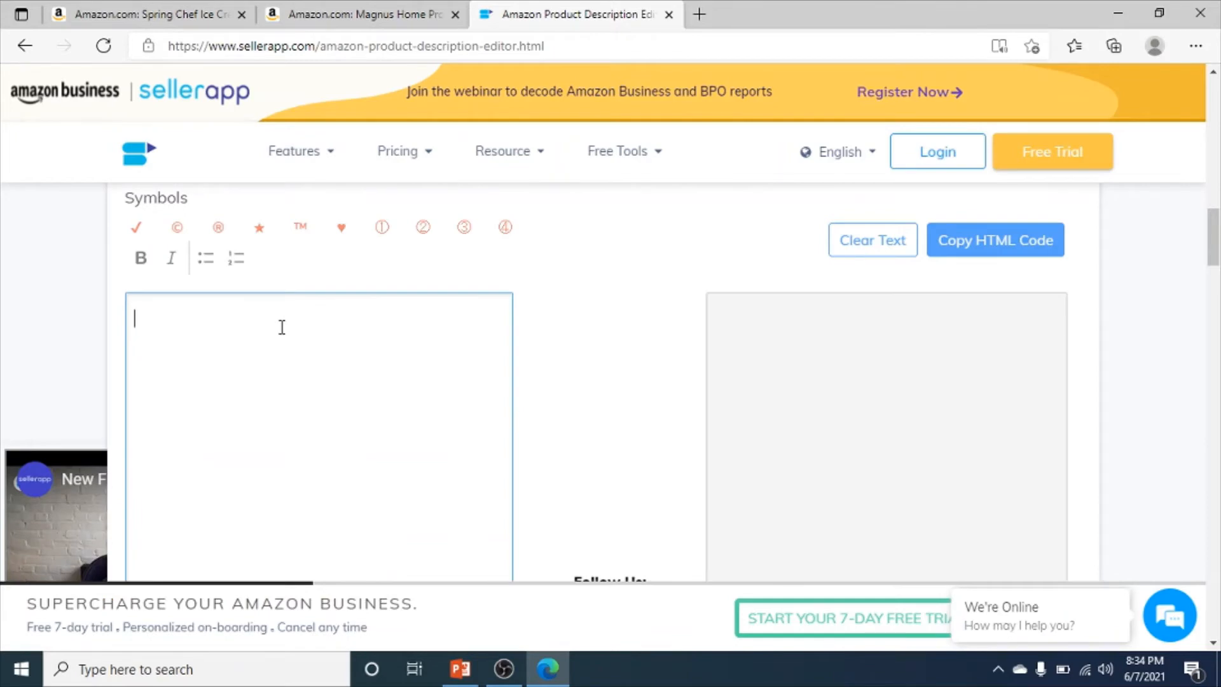
Enter the bathtub product description starting "This tub combines stylish and simple" in the description editor and dismiss the sign-up form and chat window
{"action": "type", "text": "This tub combines stylish and simple into a true art form. The slipper design and graceful curves make this tub an excellent fit for an updated master bath.71\" L x 31 1/2\" W (Front to Back) x 24 1/4\"-29\" H (+- 1/2\")Constructed of 2 Acrylic SheetsIntegral Waste and Overflow (Covers Included)No Faucet Holes58-Gallon CapacityFoam Insulation Can Be Added to Increase Heat Retention, Helping to Keep Bath Water WarmerCustom Tub Painting AvailableItem Ships Via Freight TruckCUPC ApprovedAbout Air Tubs | 71\" Victoria Acrylic Slipper Freestanding Bathtub w/ Integral Drain, Oil Rubbed Bronze, No Insulation, Air Jets Not Included, 71\" L x 31 1/2\" W"}
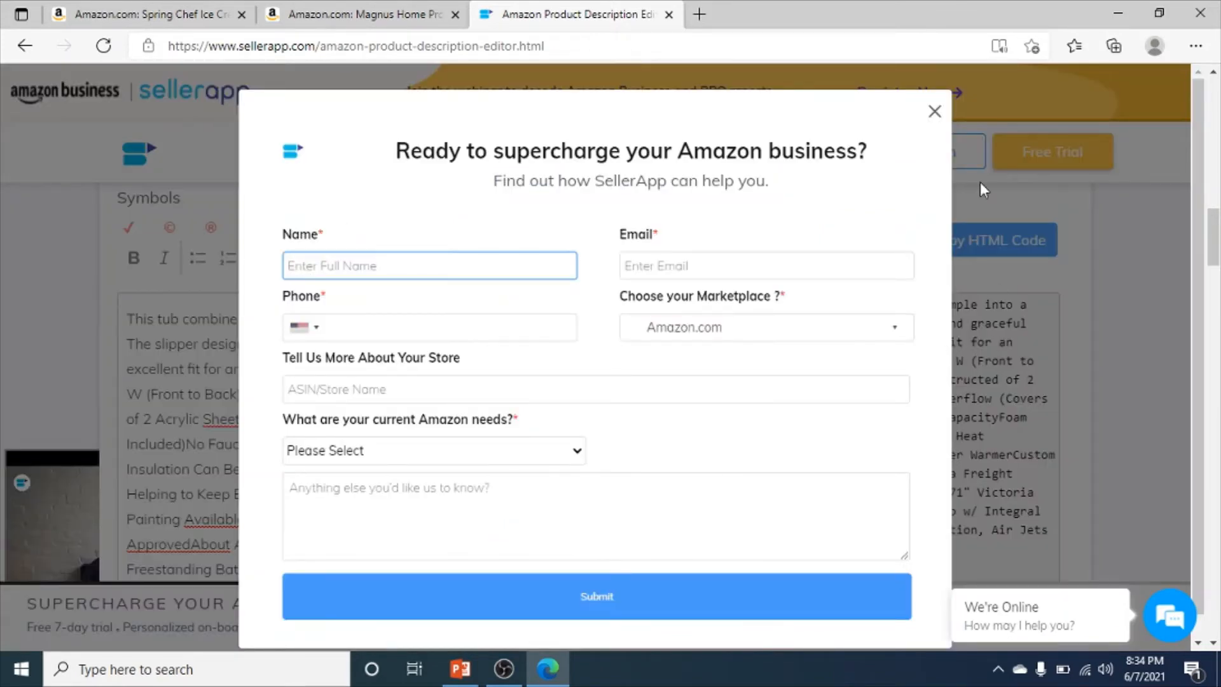
{"action": "left_click", "coordinate": [935, 114]}
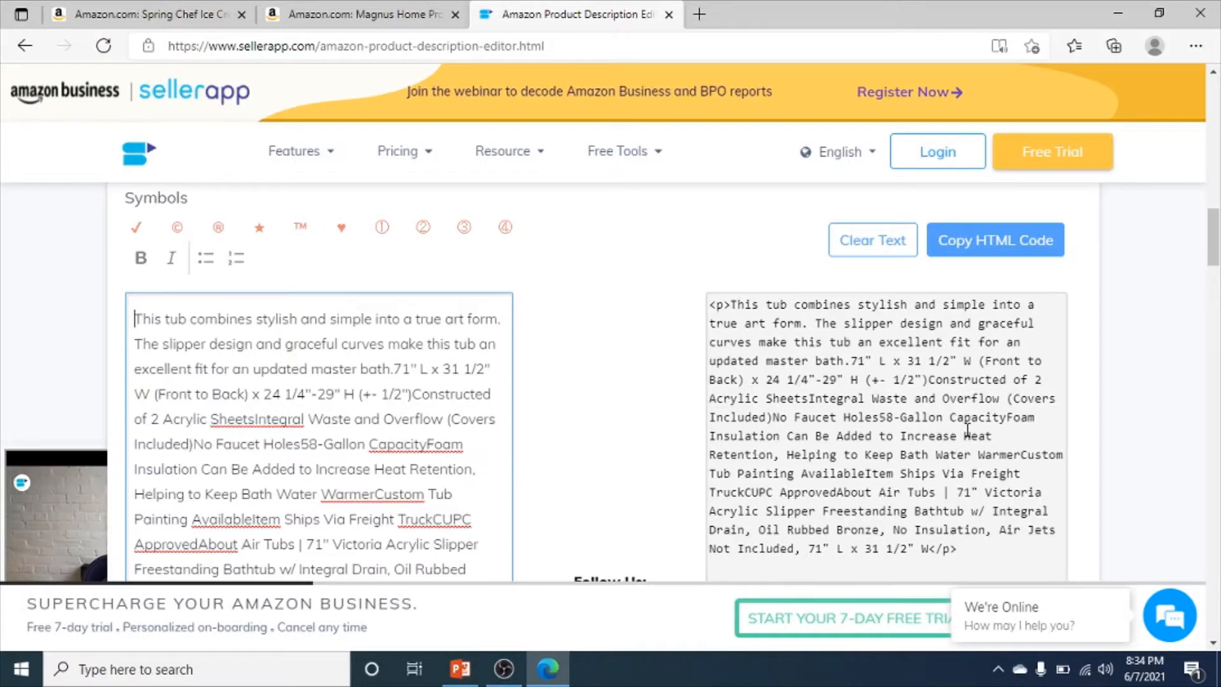
{"action": "scroll", "coordinate": [974, 436], "scroll_direction": "down", "scroll_amount": 2}
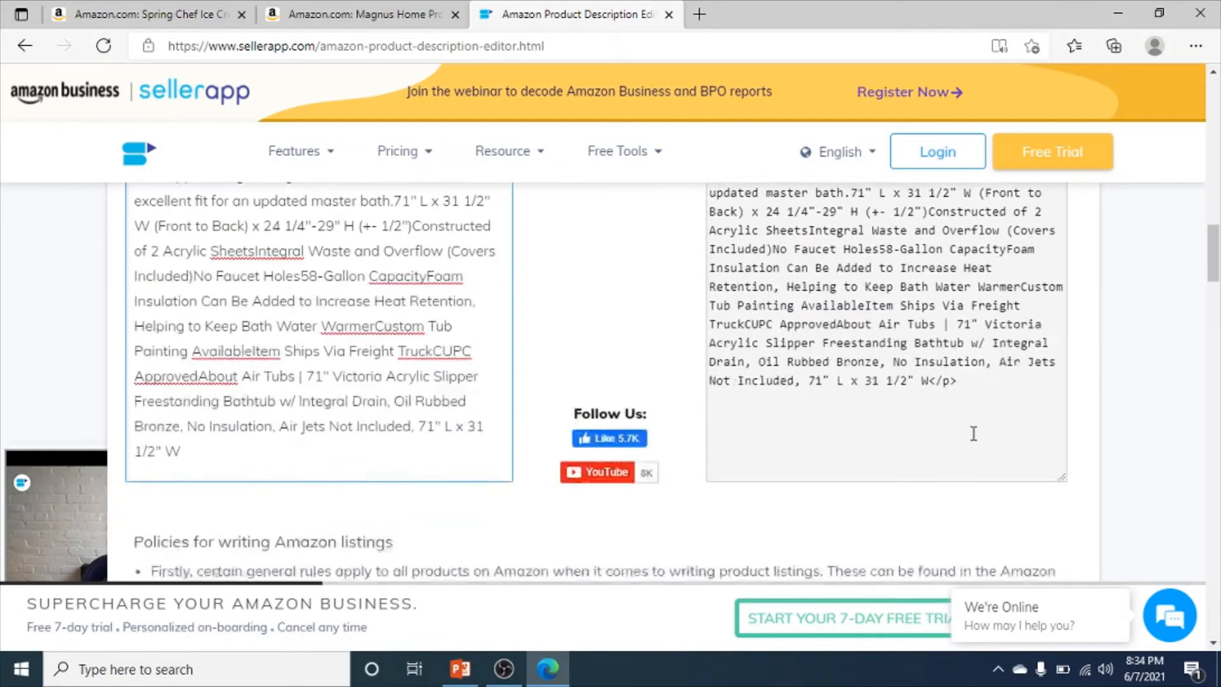
{"action": "scroll", "coordinate": [973, 435], "scroll_direction": "up", "scroll_amount": 2}
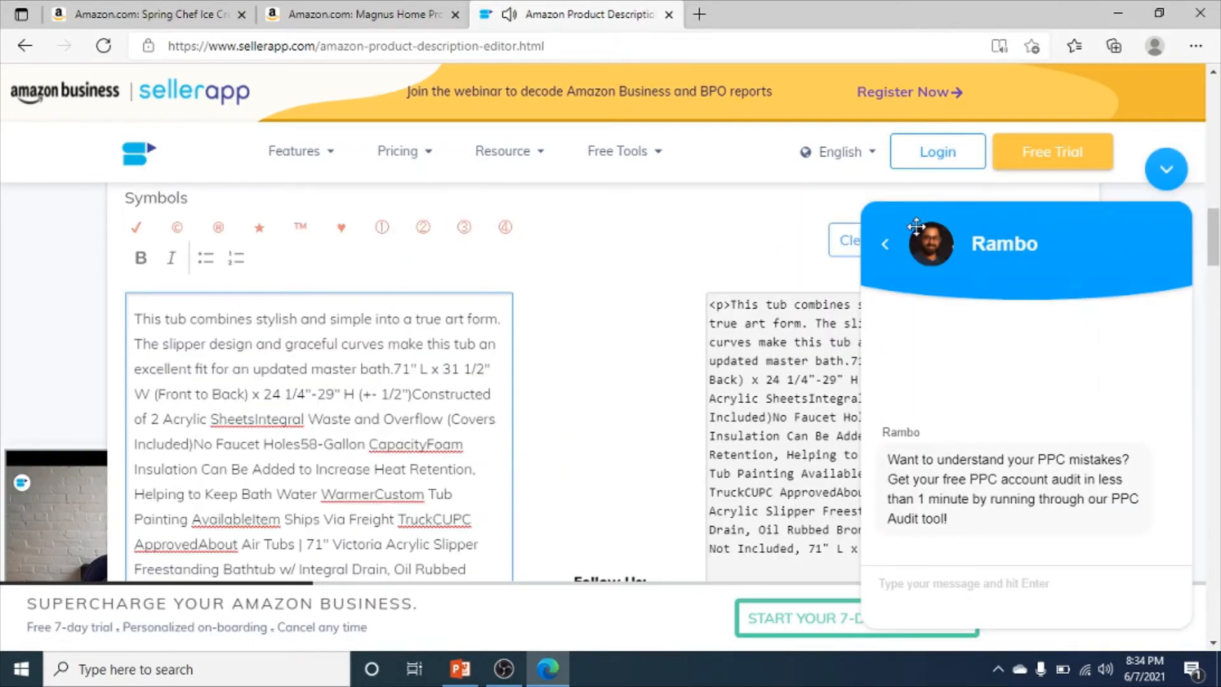
{"action": "left_click", "coordinate": [885, 251]}
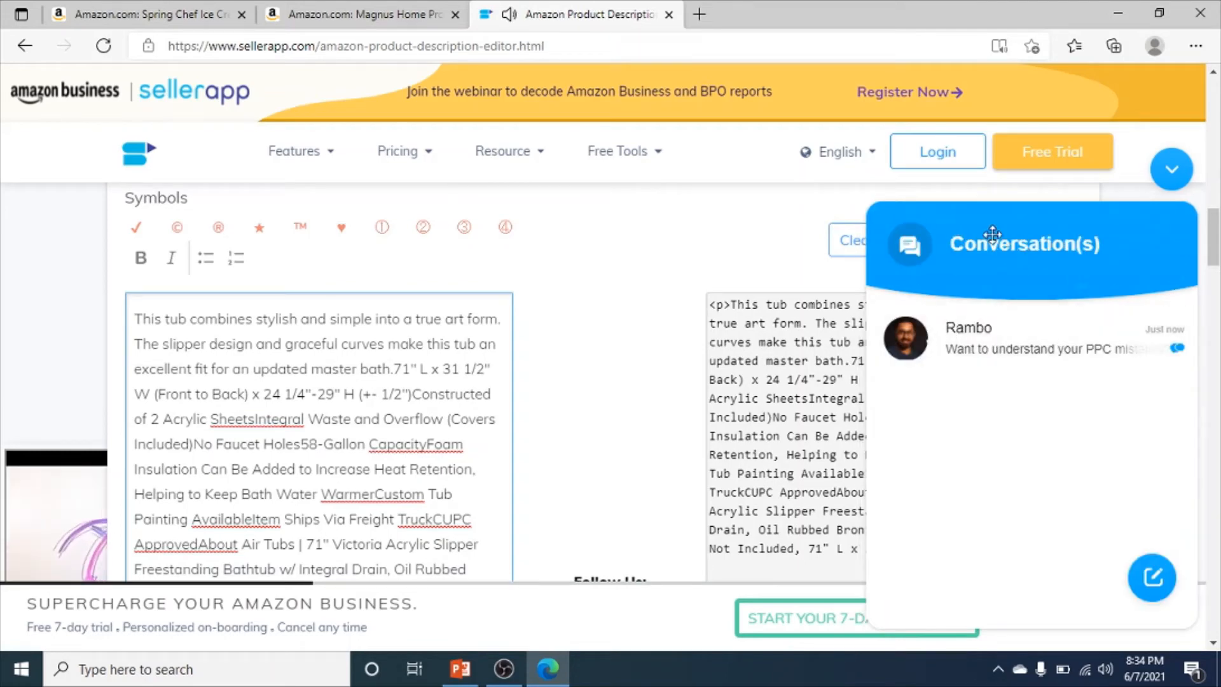
{"action": "left_click", "coordinate": [1185, 172]}
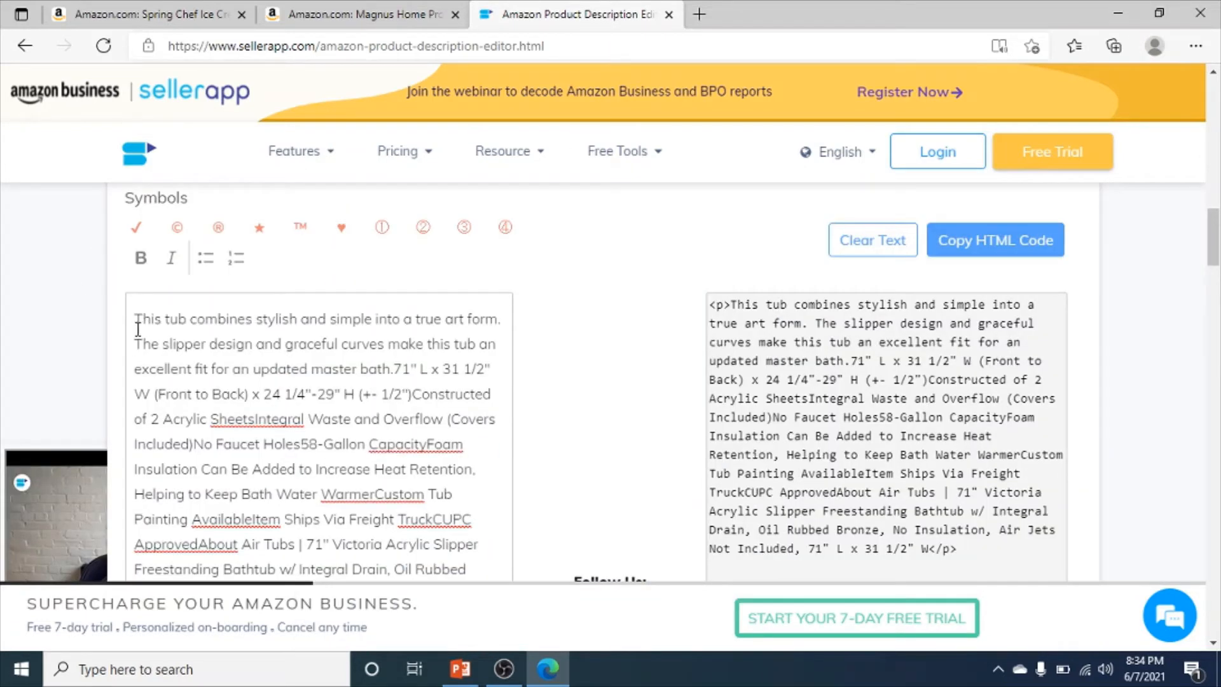
Bold the first sentence, "This tub combines stylish and simple into a true art form.", and split it off as its own paragraph
{"action": "left_click_drag", "start_coordinate": [137, 320], "coordinate": [509, 322]}
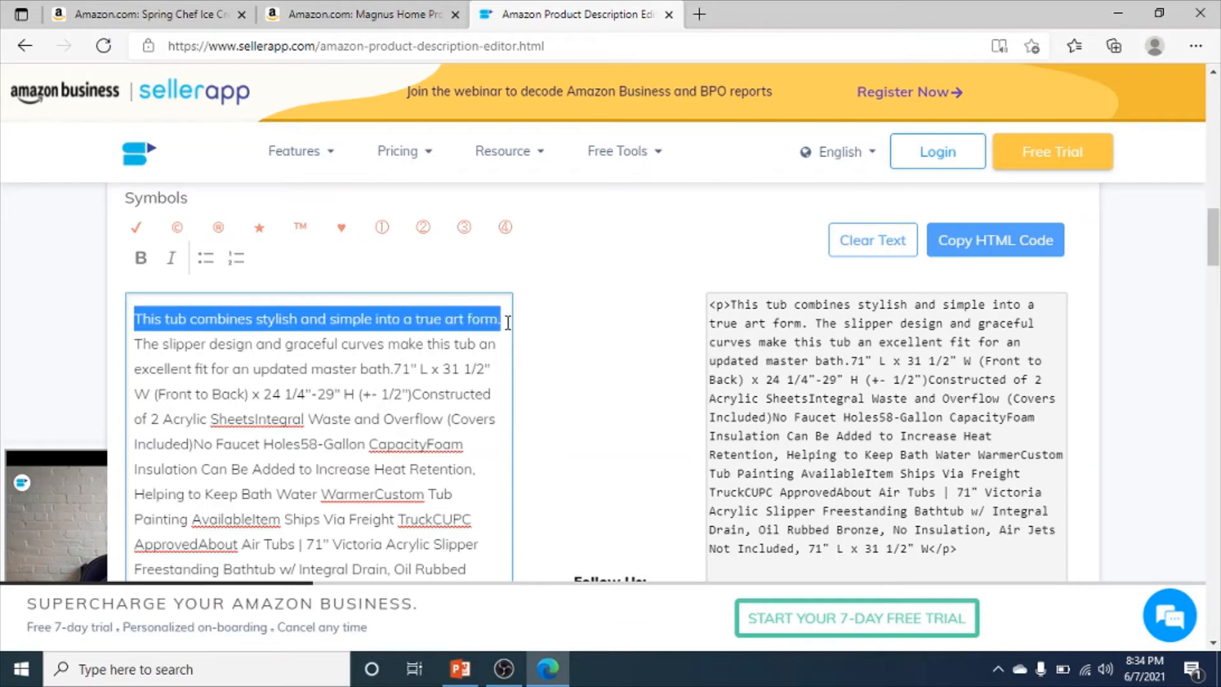
{"action": "left_click", "coordinate": [141, 258]}
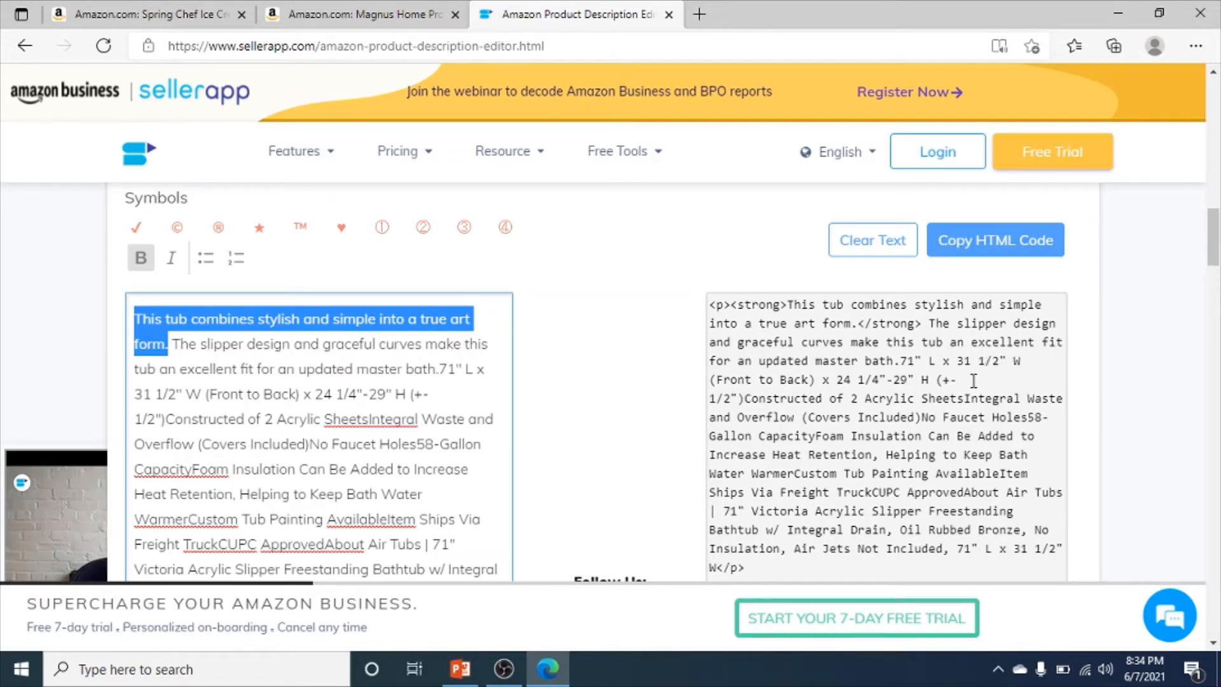
{"action": "left_click", "coordinate": [173, 346]}
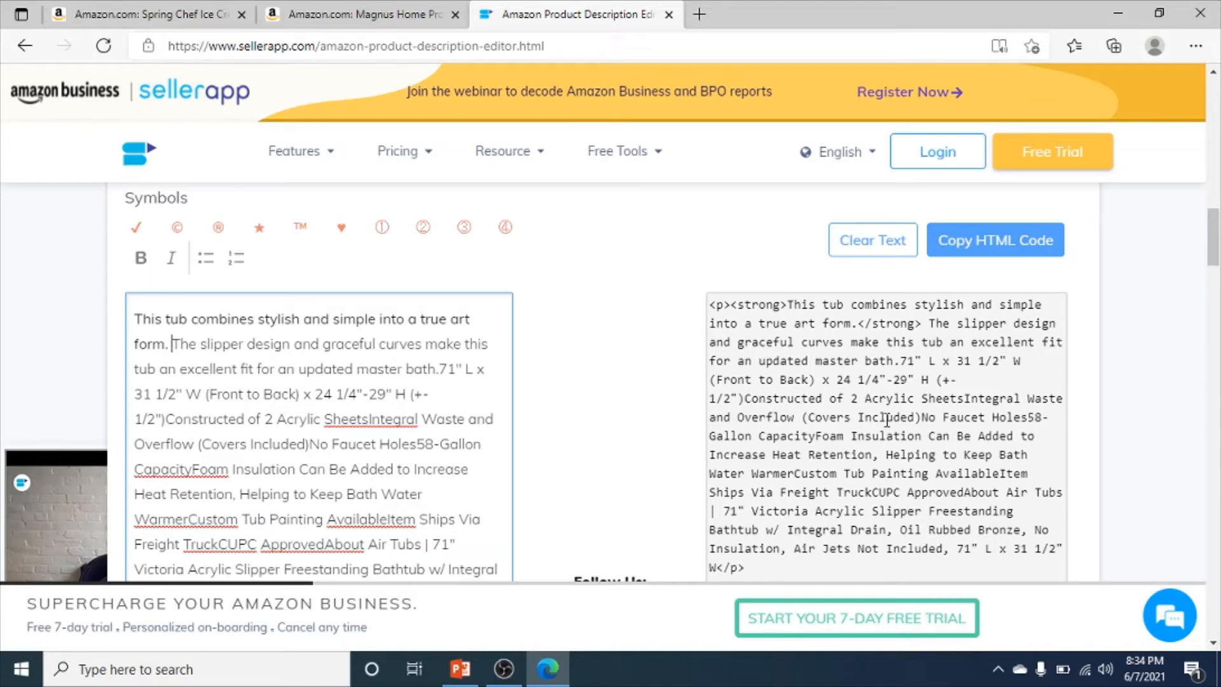
{"action": "key", "text": "Return"}
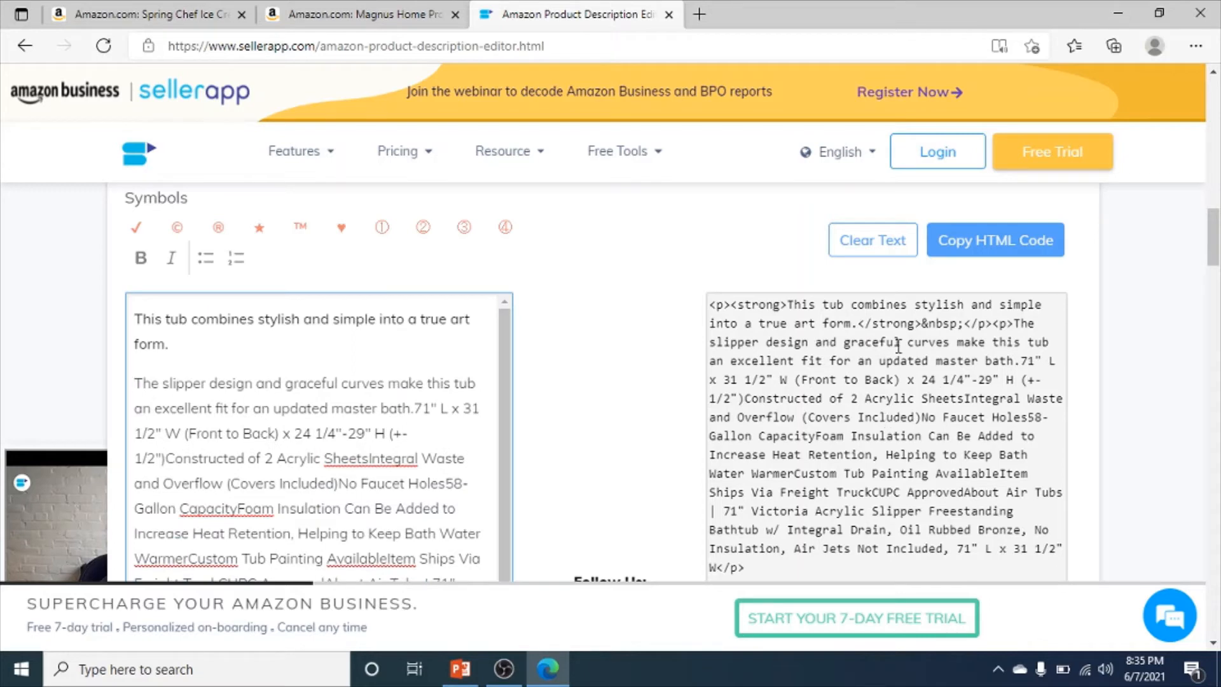
Insert a check mark symbol before "The slipper design" and turn that paragraph into a bulleted list
{"action": "left_click", "coordinate": [138, 228]}
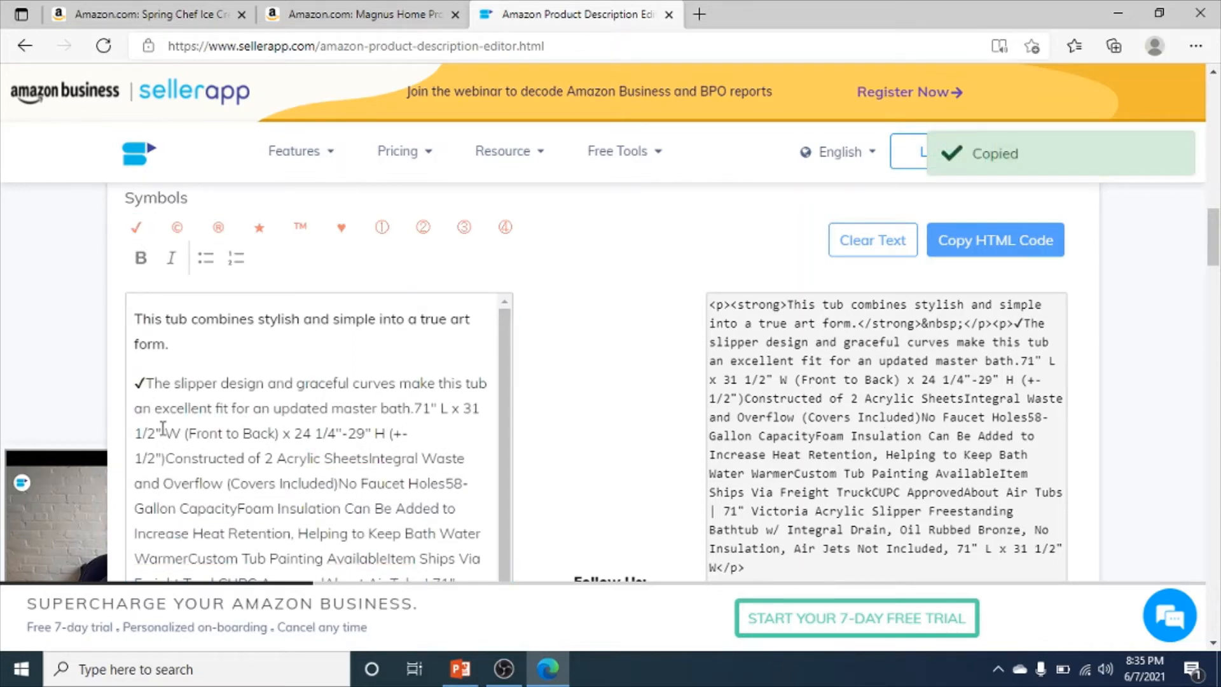
{"action": "left_click", "coordinate": [137, 434]}
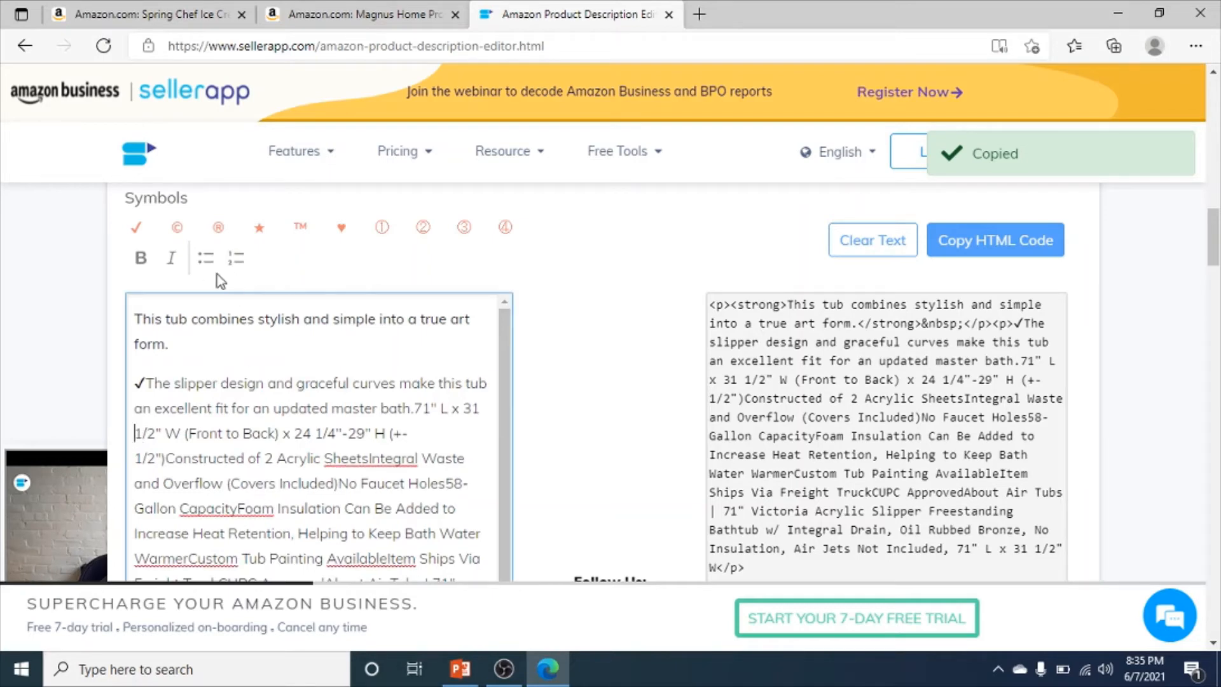
{"action": "left_click", "coordinate": [205, 257]}
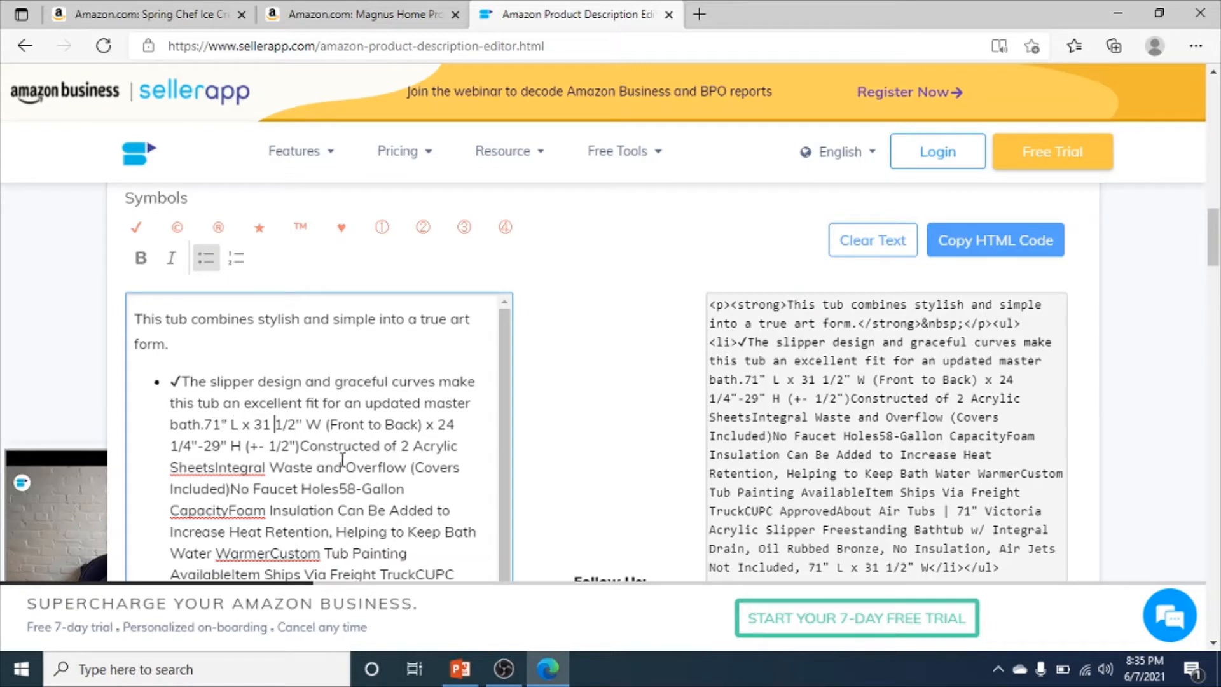
Split the bullet after "an updated" and make the part starting with "master bath" a numbered list item
{"action": "left_click", "coordinate": [425, 403]}
{"action": "key", "text": "Return"}
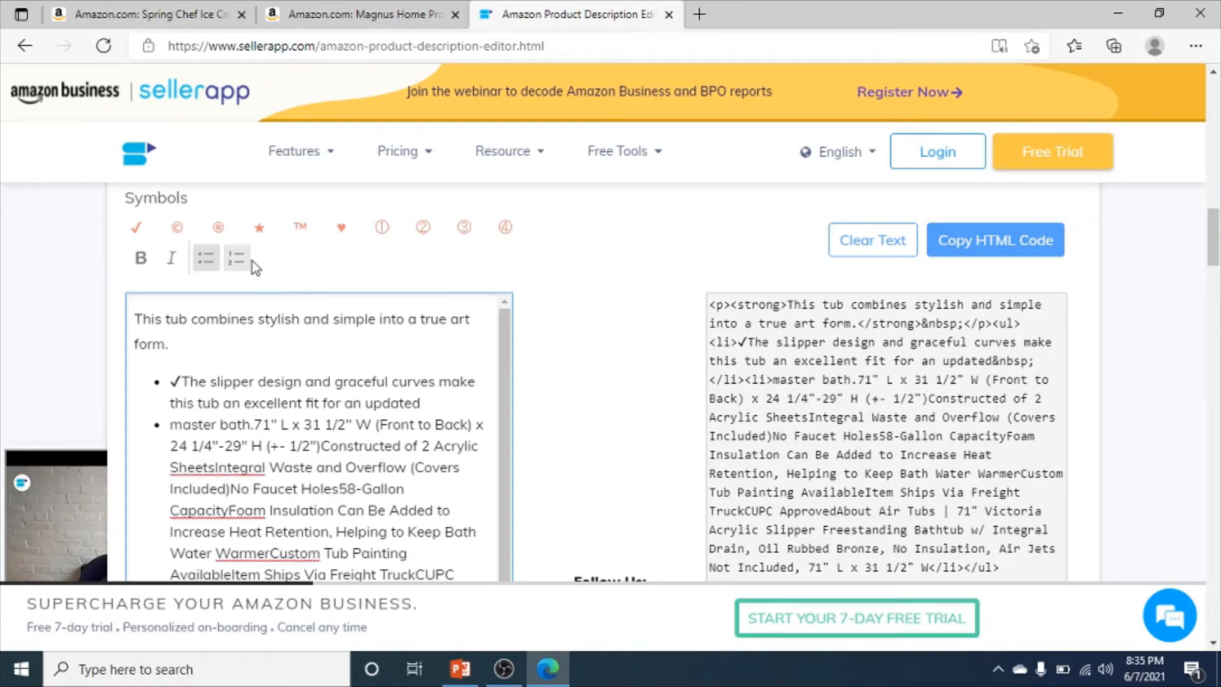
{"action": "left_click", "coordinate": [236, 258]}
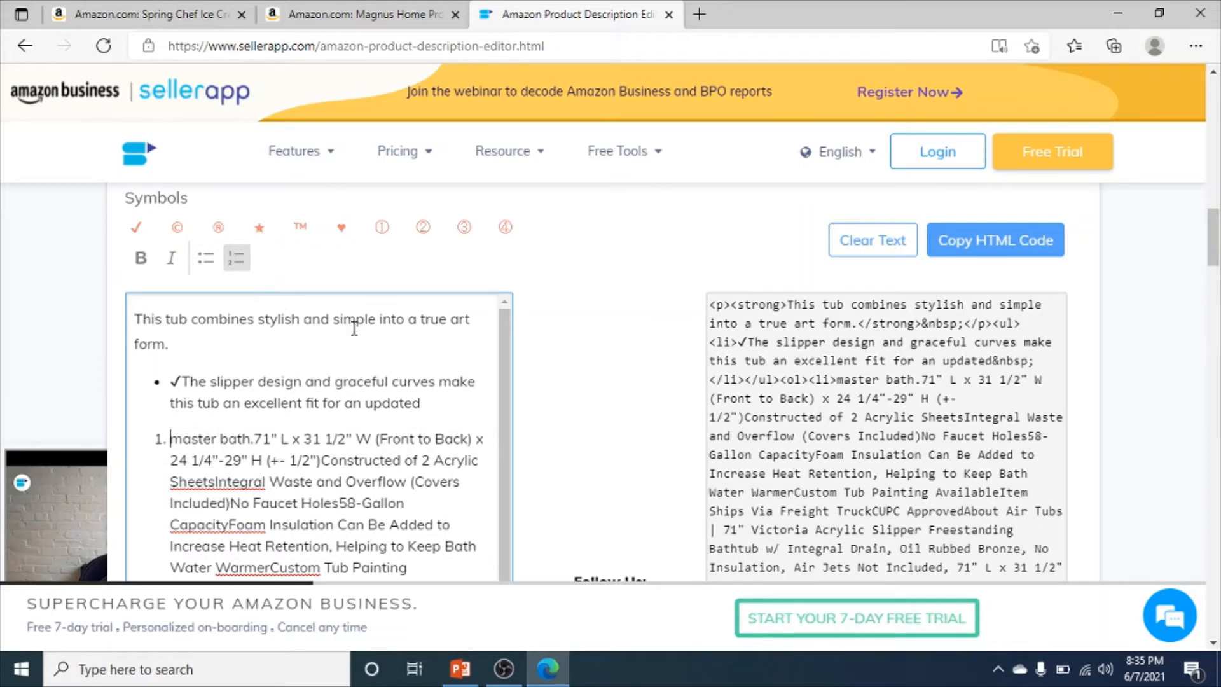
Add an empty numbered item above "master bath" and insert a star symbol in front of that text
{"action": "key", "text": "Return"}
{"action": "mouse_move", "coordinate": [294, 151]}
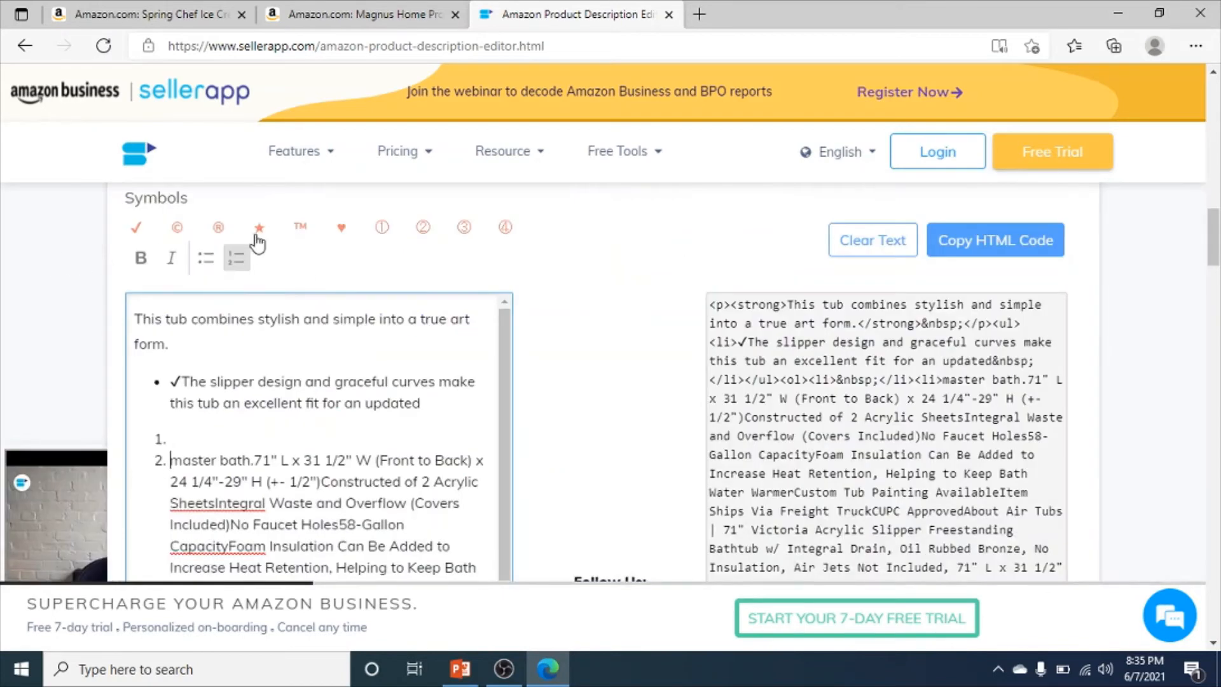
{"action": "left_click", "coordinate": [259, 227]}
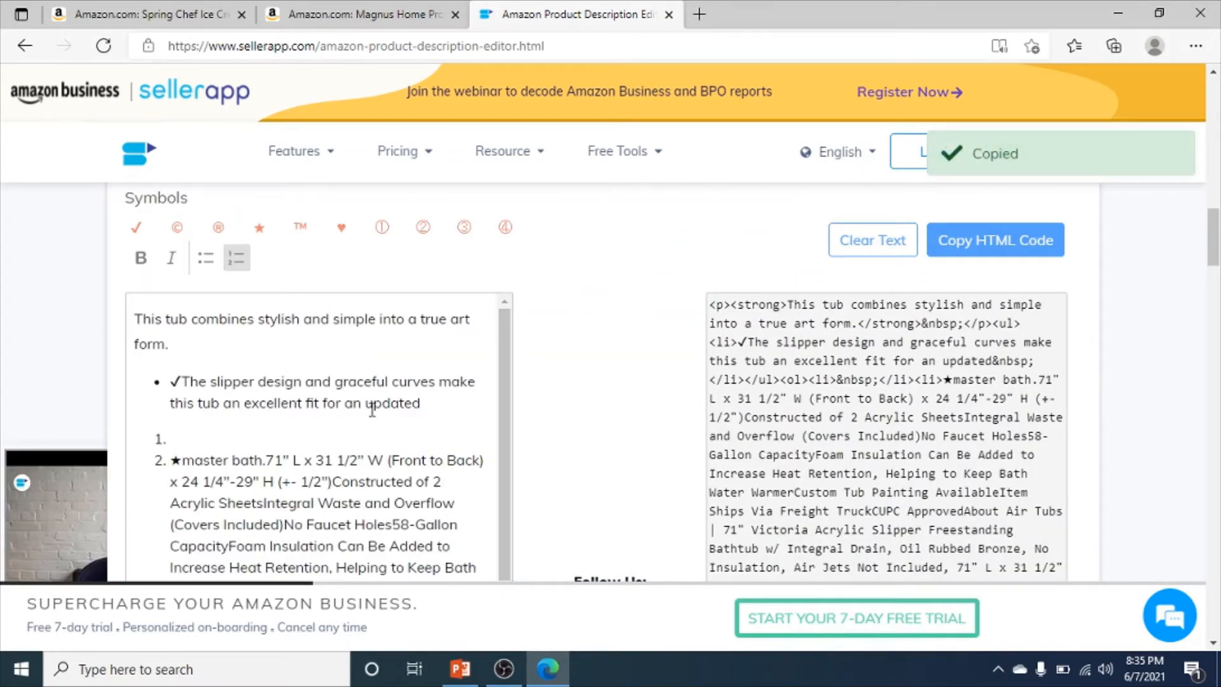
{"action": "scroll", "coordinate": [360, 467], "scroll_direction": "down", "scroll_amount": 5}
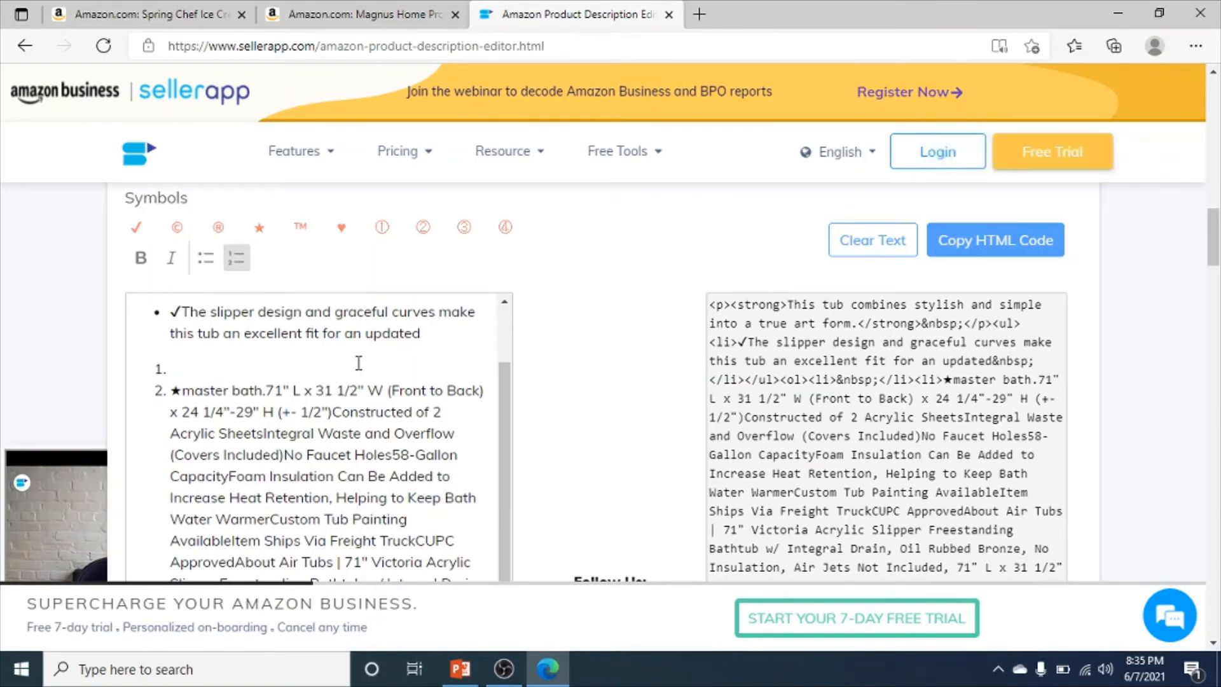
{"action": "scroll", "coordinate": [385, 305], "scroll_direction": "up", "scroll_amount": 10}
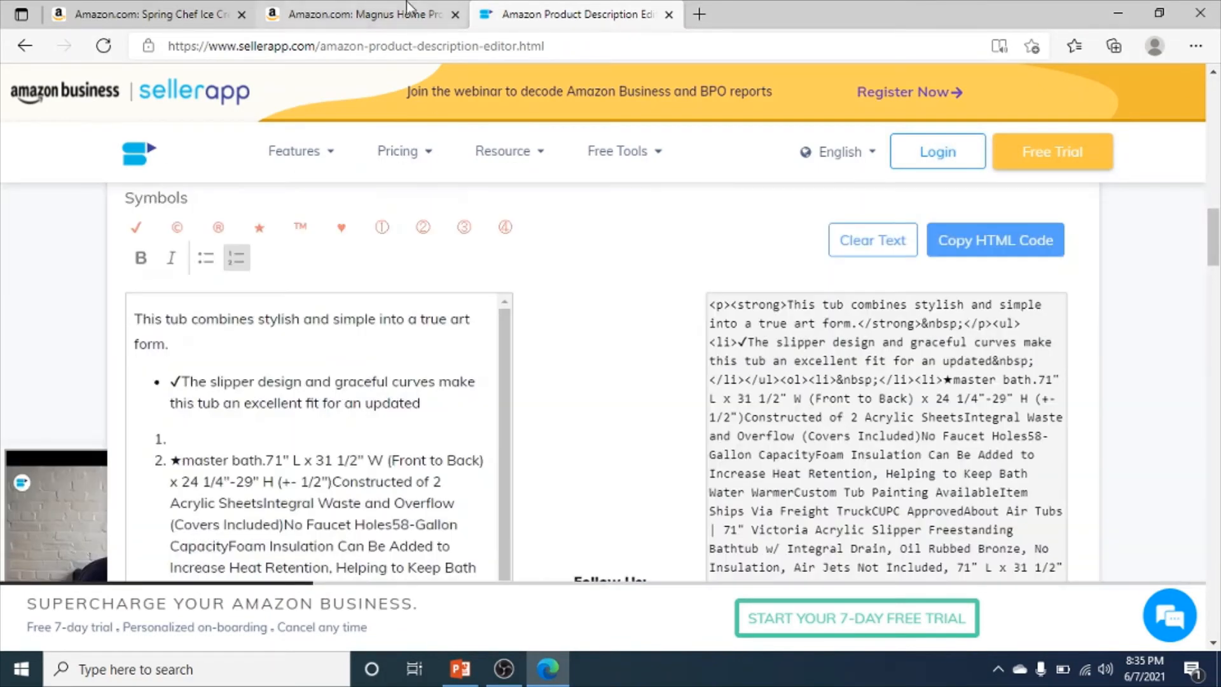
Review the original product description on the Magnus Home Products Amazon listing and return to the SellerApp description editor
{"action": "left_click", "coordinate": [380, 13]}
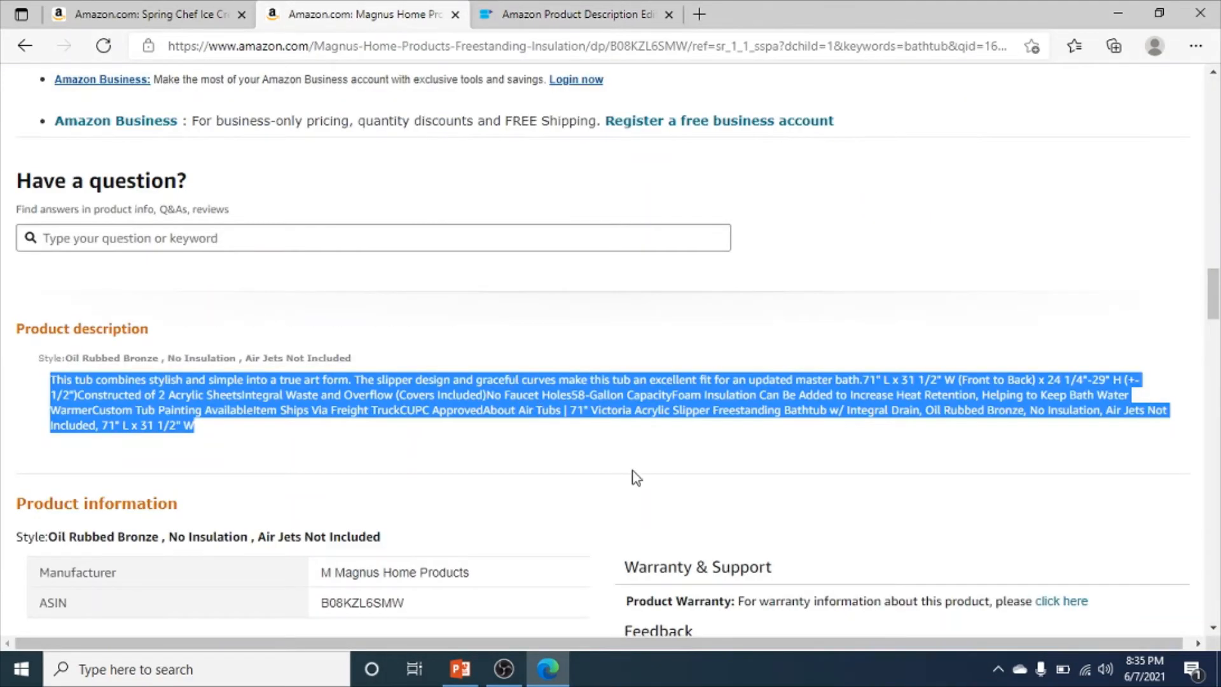
{"action": "scroll", "coordinate": [633, 472], "scroll_direction": "up", "scroll_amount": 1}
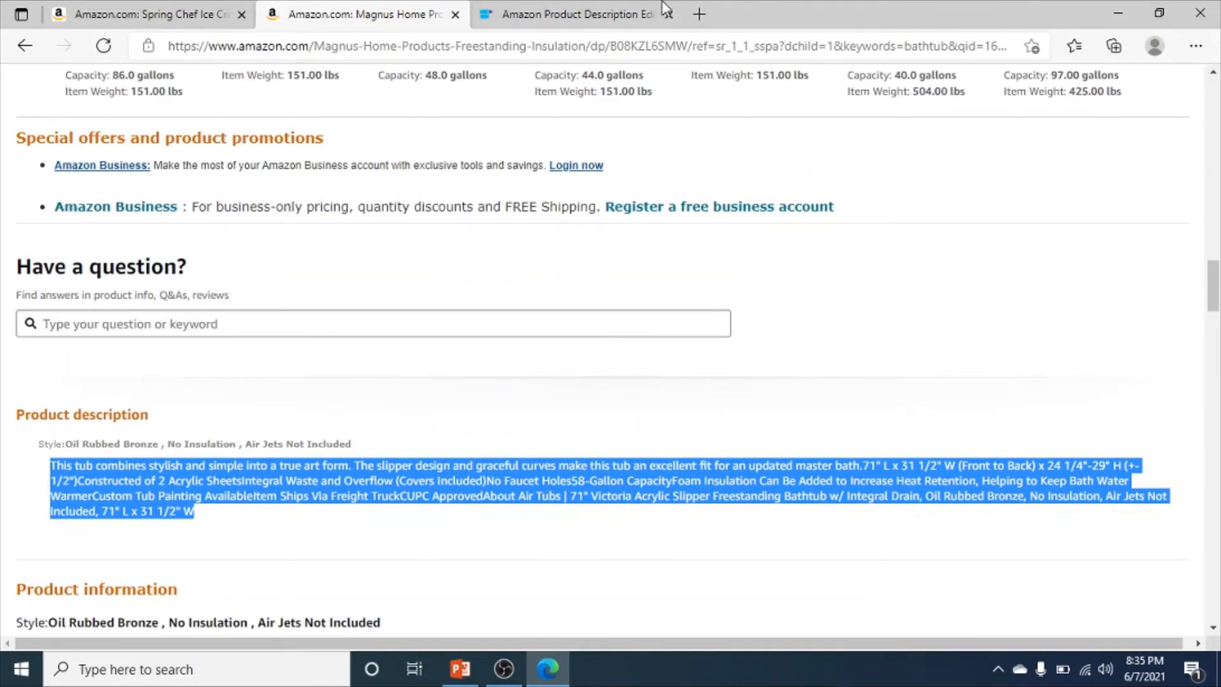
{"action": "left_click", "coordinate": [585, 14]}
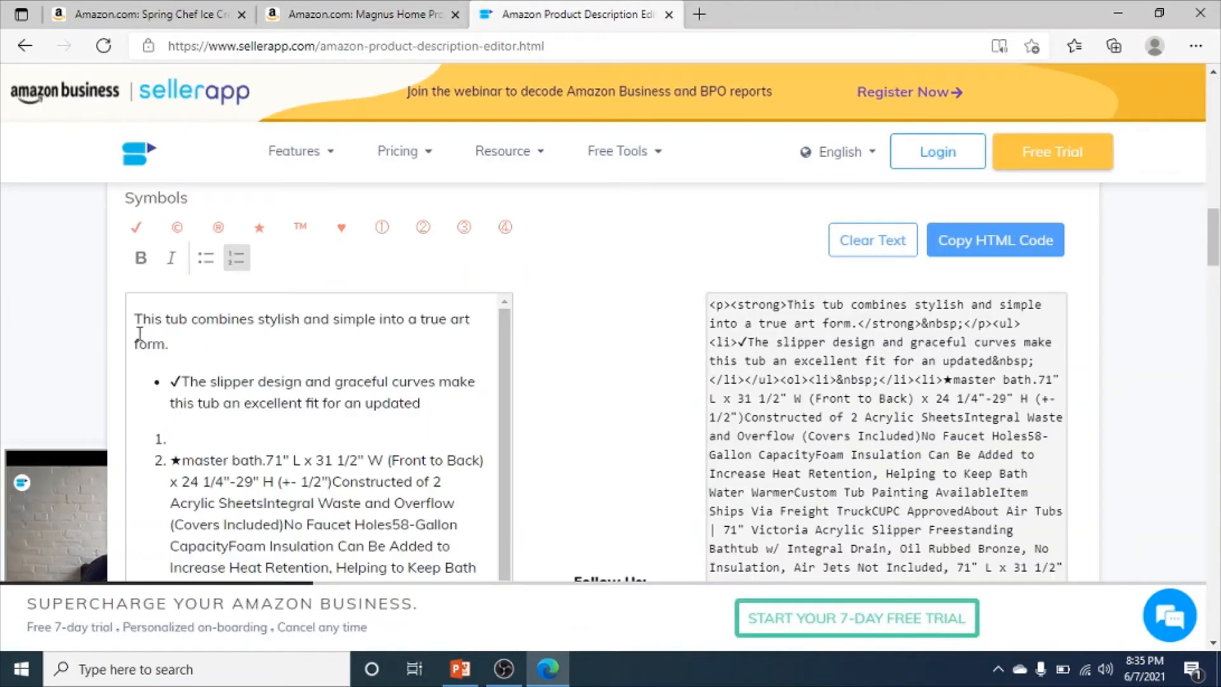
{"action": "scroll", "coordinate": [993, 366], "scroll_direction": "up", "scroll_amount": 4}
{"action": "scroll", "coordinate": [1158, 390], "scroll_direction": "down", "scroll_amount": 4}
Copy the generated HTML code and paste it into a new blank Word document
{"action": "left_click", "coordinate": [1022, 251]}
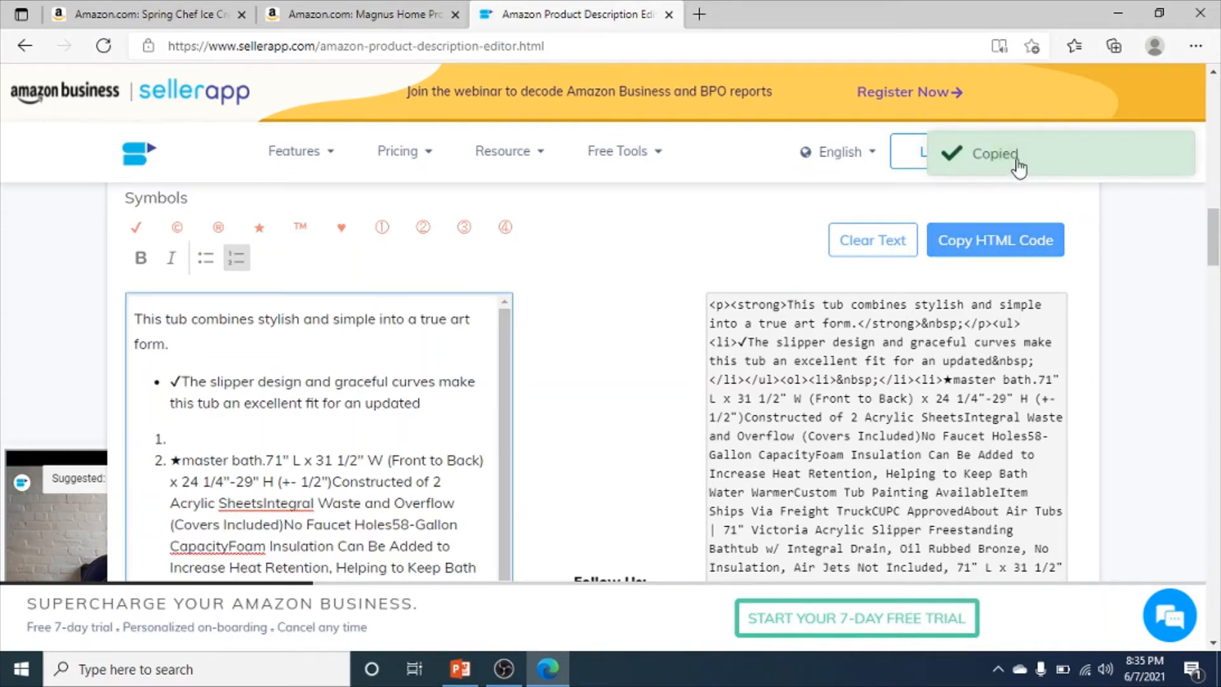
{"action": "left_click", "coordinate": [700, 14]}
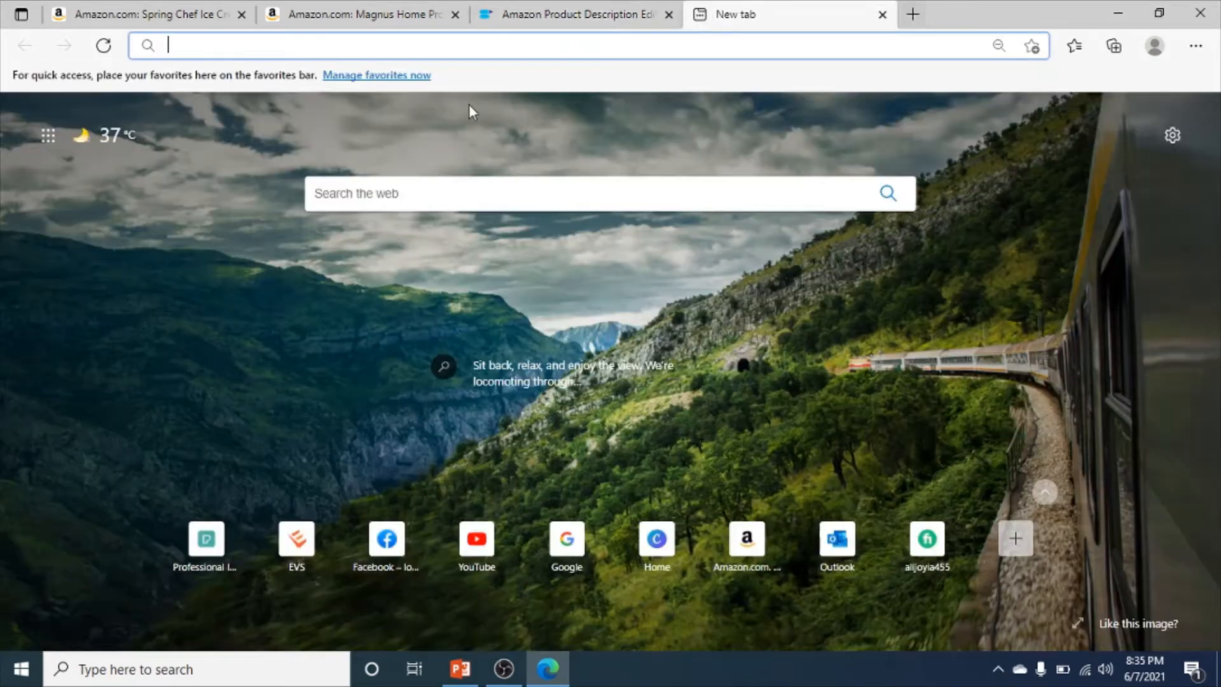
{"action": "left_click", "coordinate": [21, 669]}
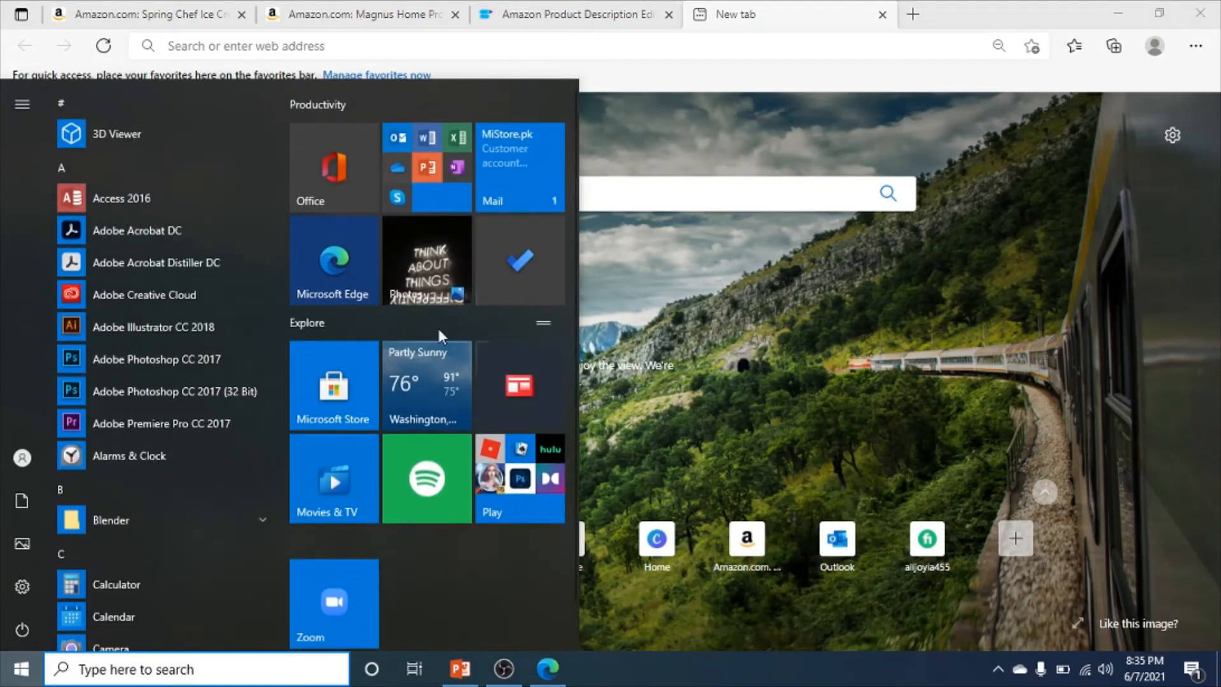
{"action": "left_click", "coordinate": [463, 188]}
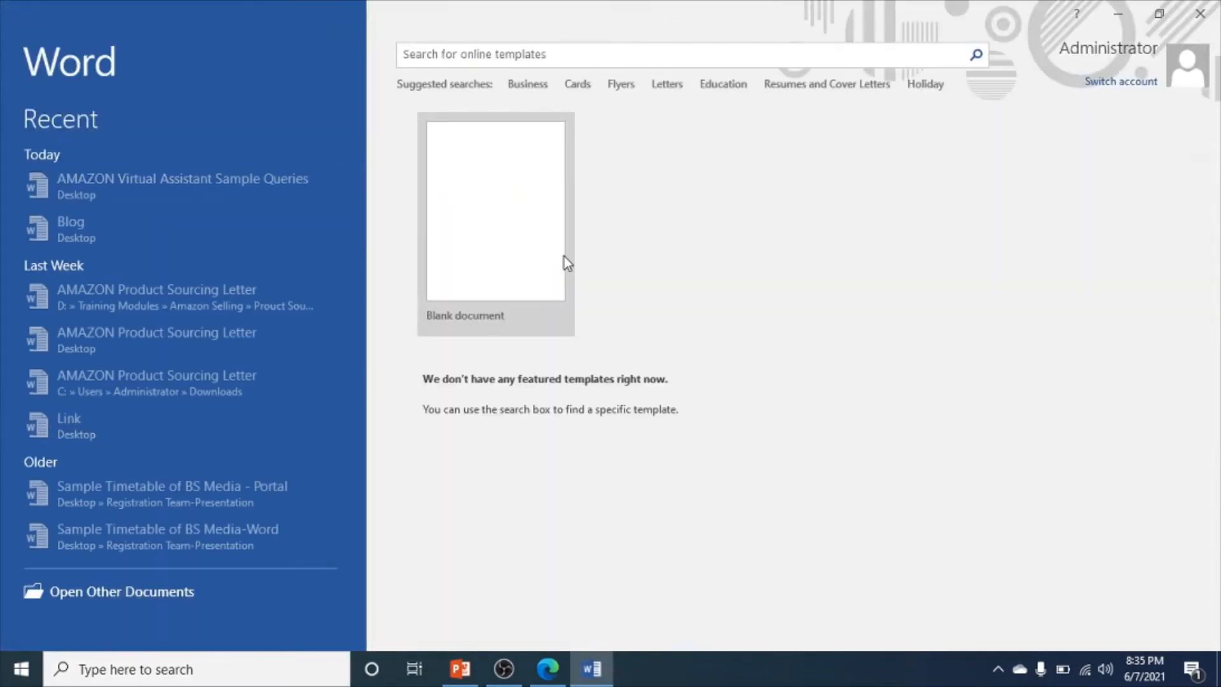
{"action": "left_click", "coordinate": [563, 261]}
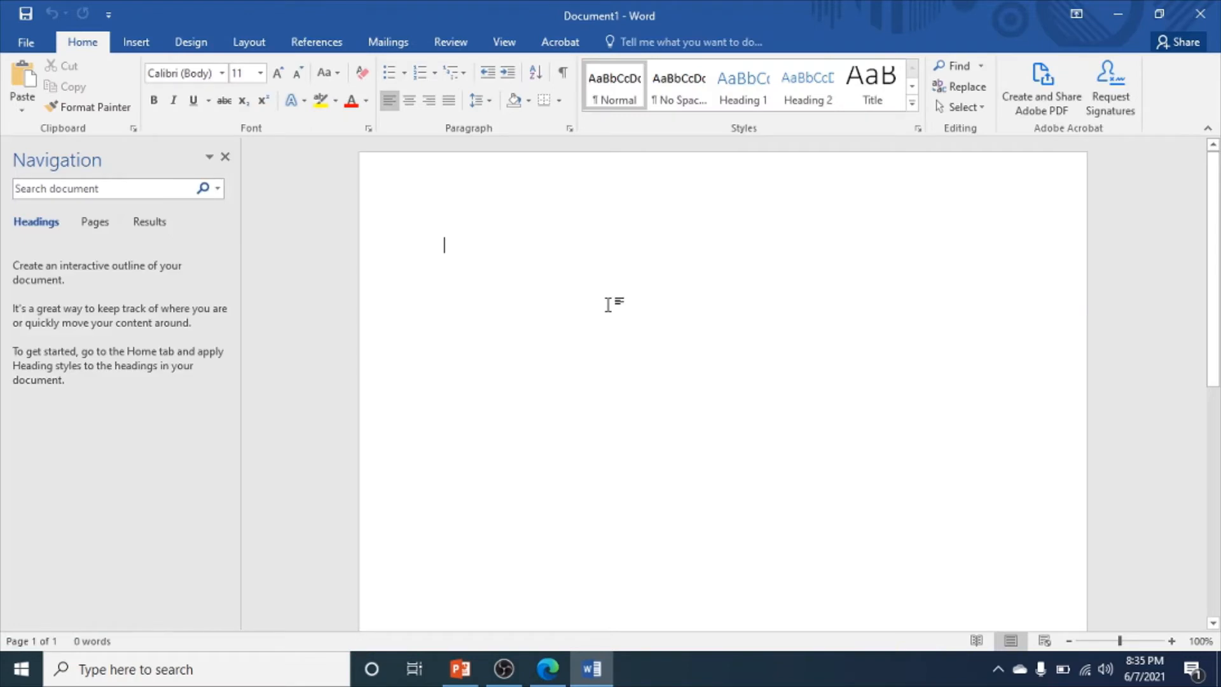
{"action": "key", "text": "ctrl+v"}
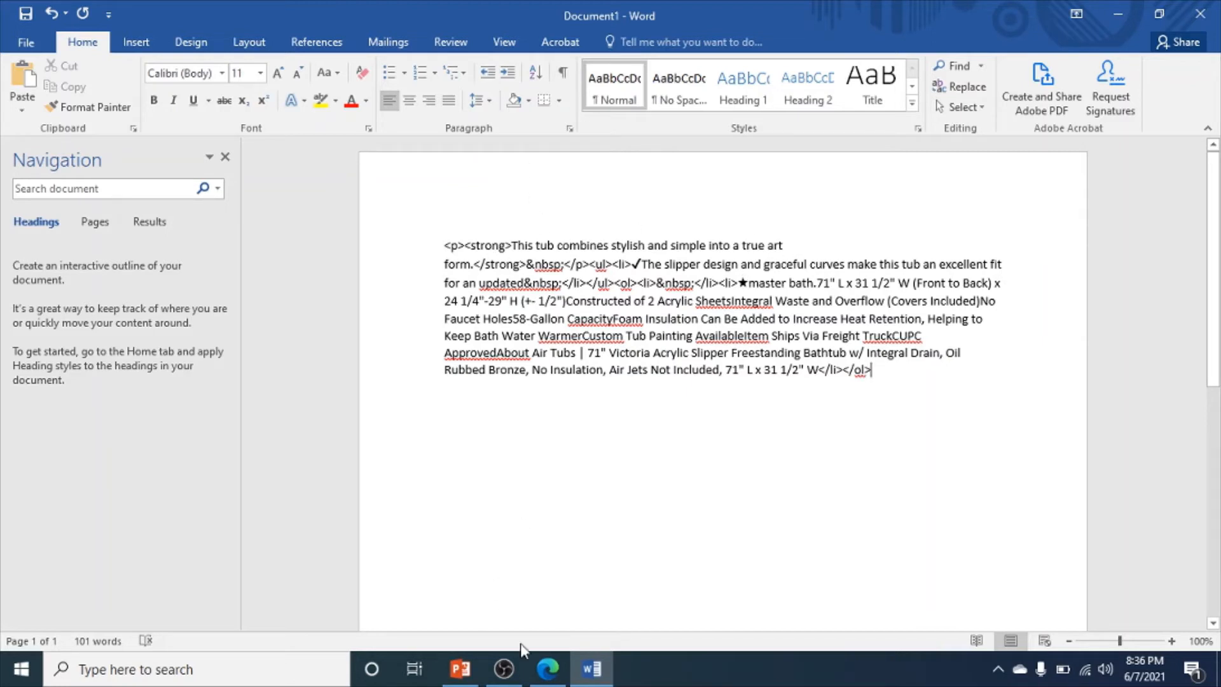
Switch to the AMAZON Product Listing presentation in PowerPoint and open slide 16 on using the description editor tool
{"action": "mouse_move", "coordinate": [549, 670]}
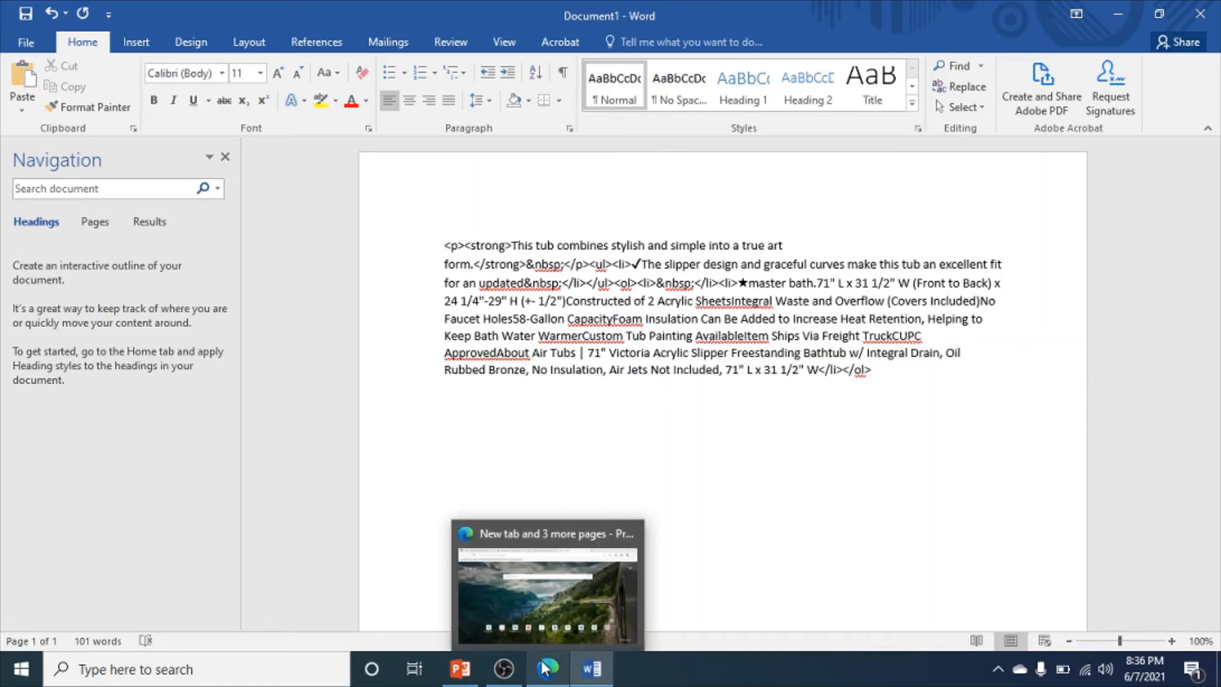
{"action": "mouse_move", "coordinate": [460, 671]}
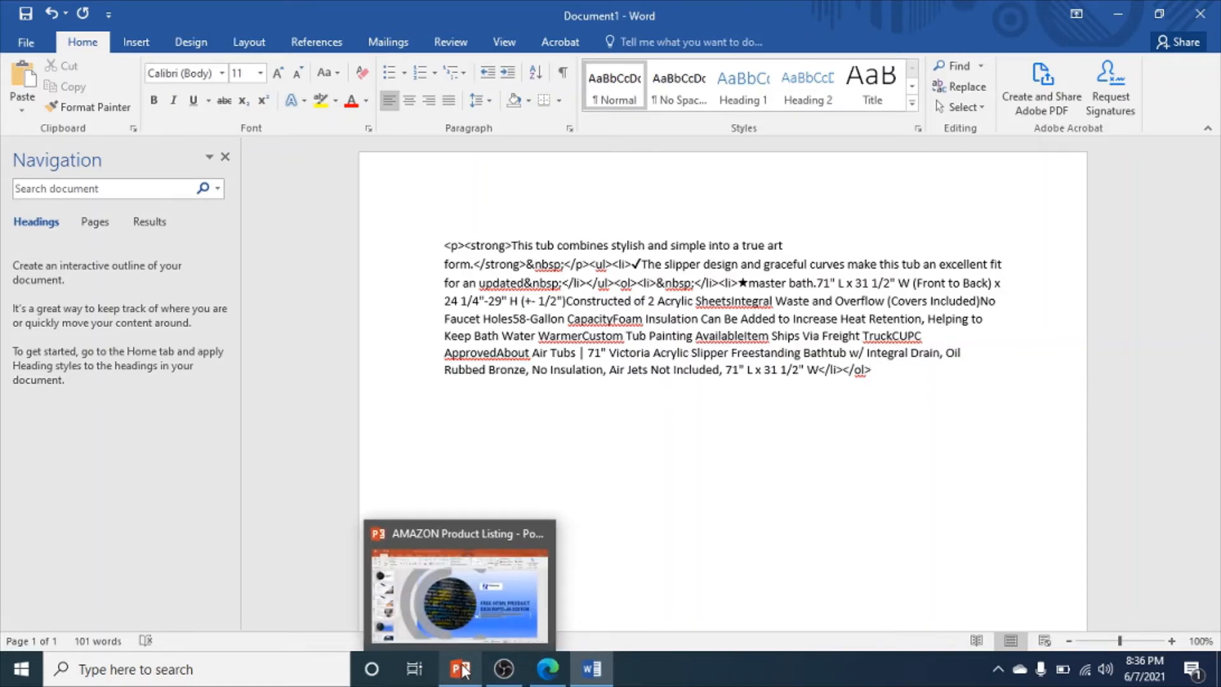
{"action": "left_click", "coordinate": [463, 667]}
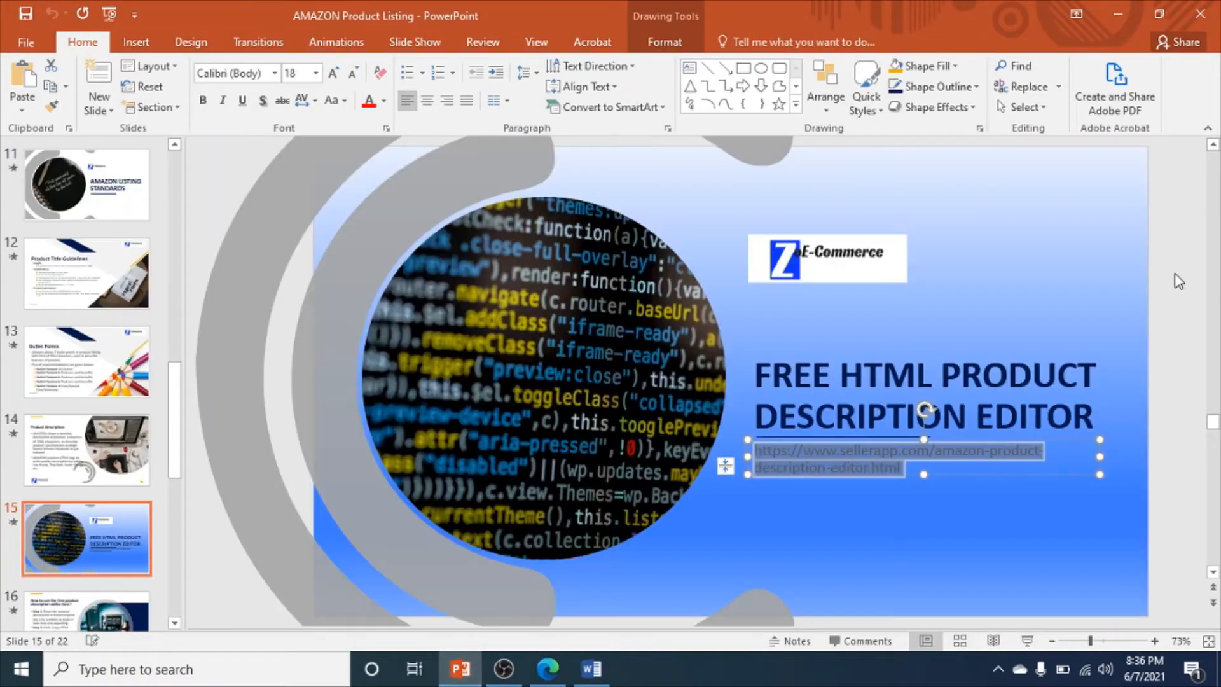
{"action": "left_click", "coordinate": [1161, 318]}
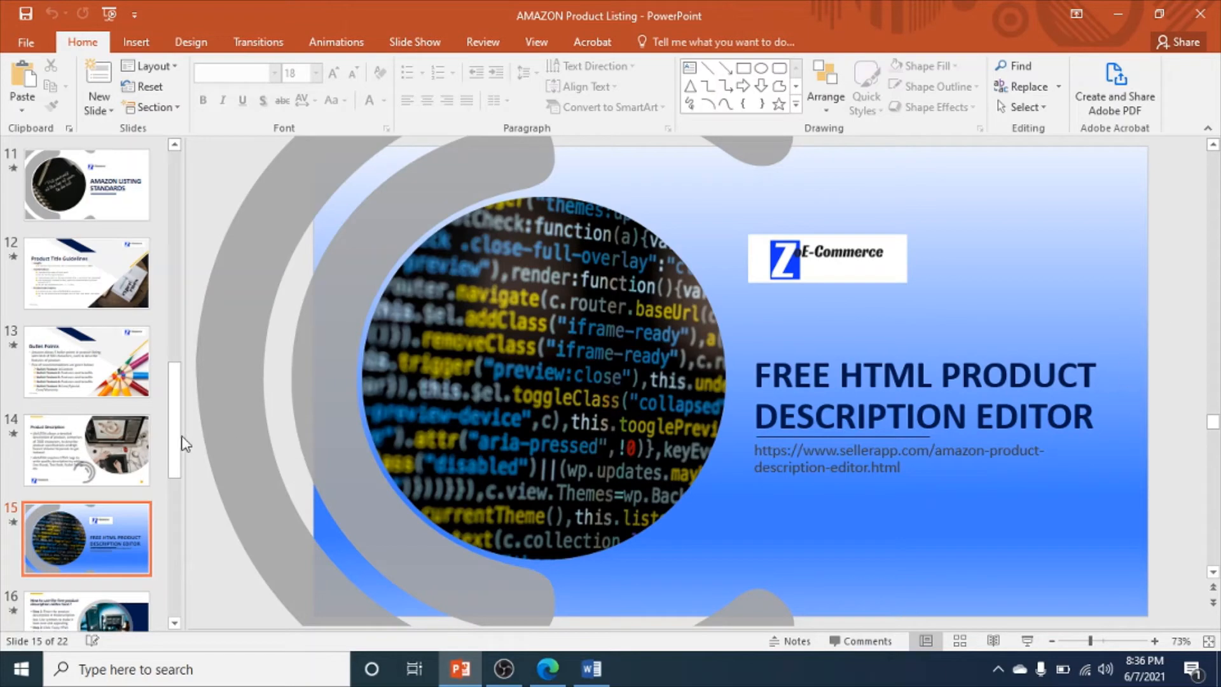
{"action": "scroll", "coordinate": [89, 445], "scroll_direction": "down", "scroll_amount": 1}
{"action": "left_click", "coordinate": [60, 543]}
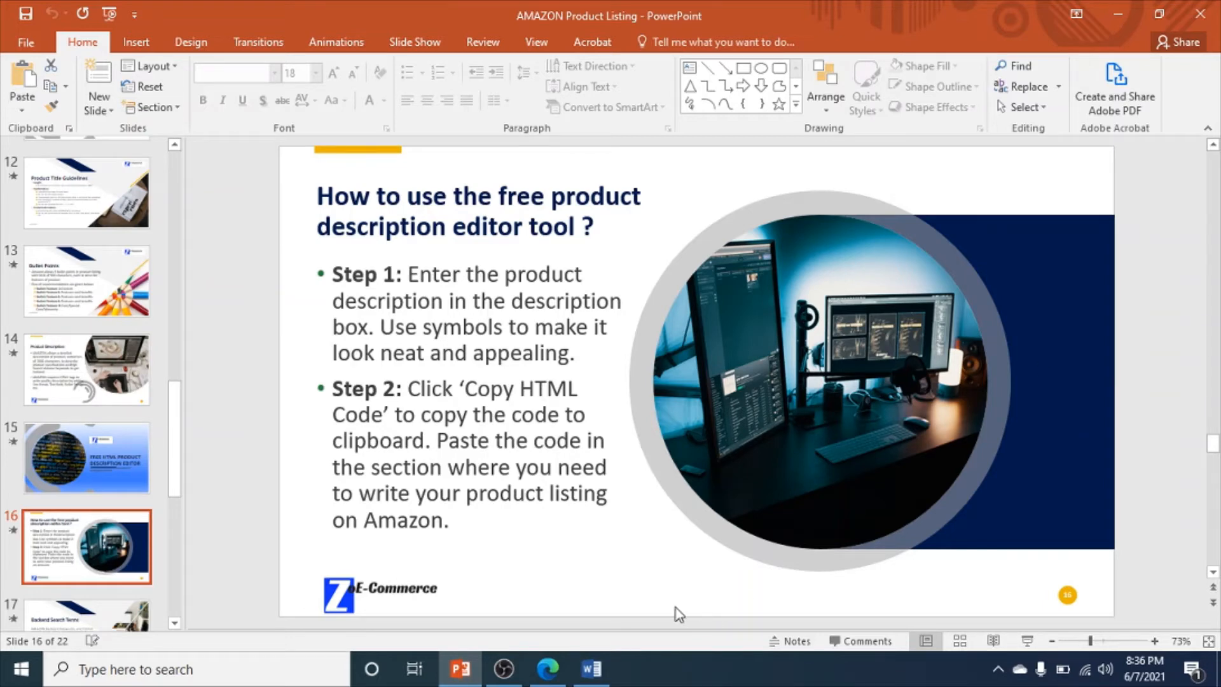
Review the formatting options in the SellerApp description editor in Edge and return to the PowerPoint presentation
{"action": "left_click", "coordinate": [551, 666]}
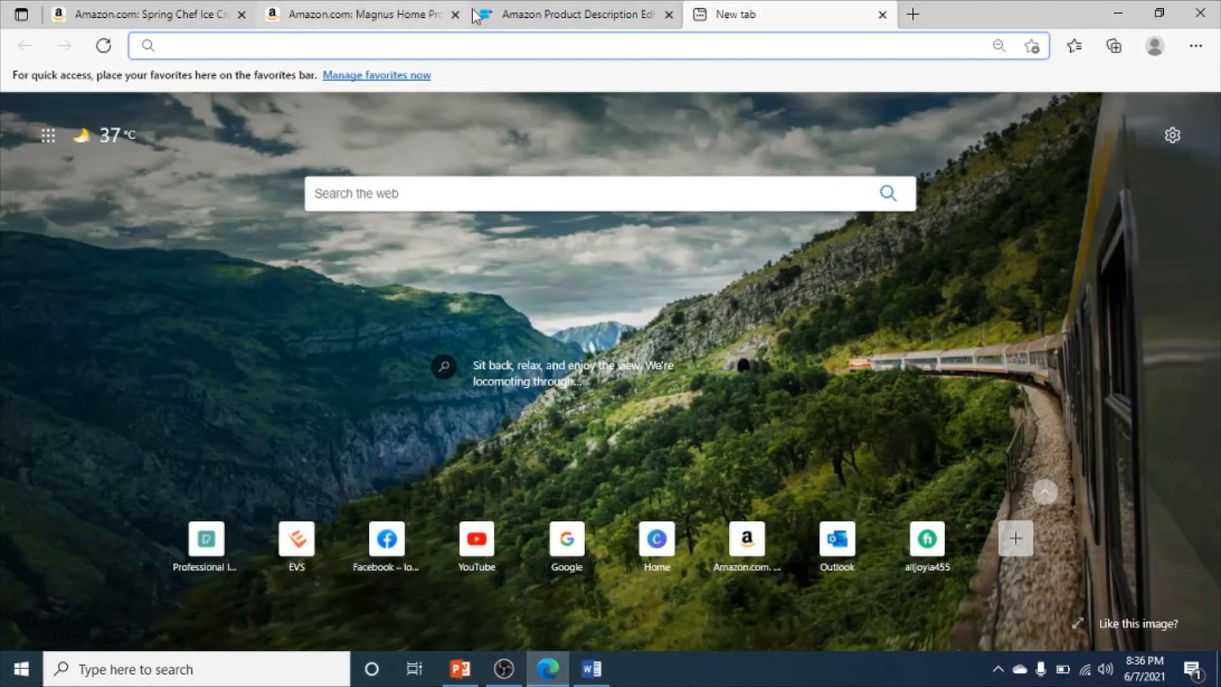
{"action": "left_click", "coordinate": [542, 14]}
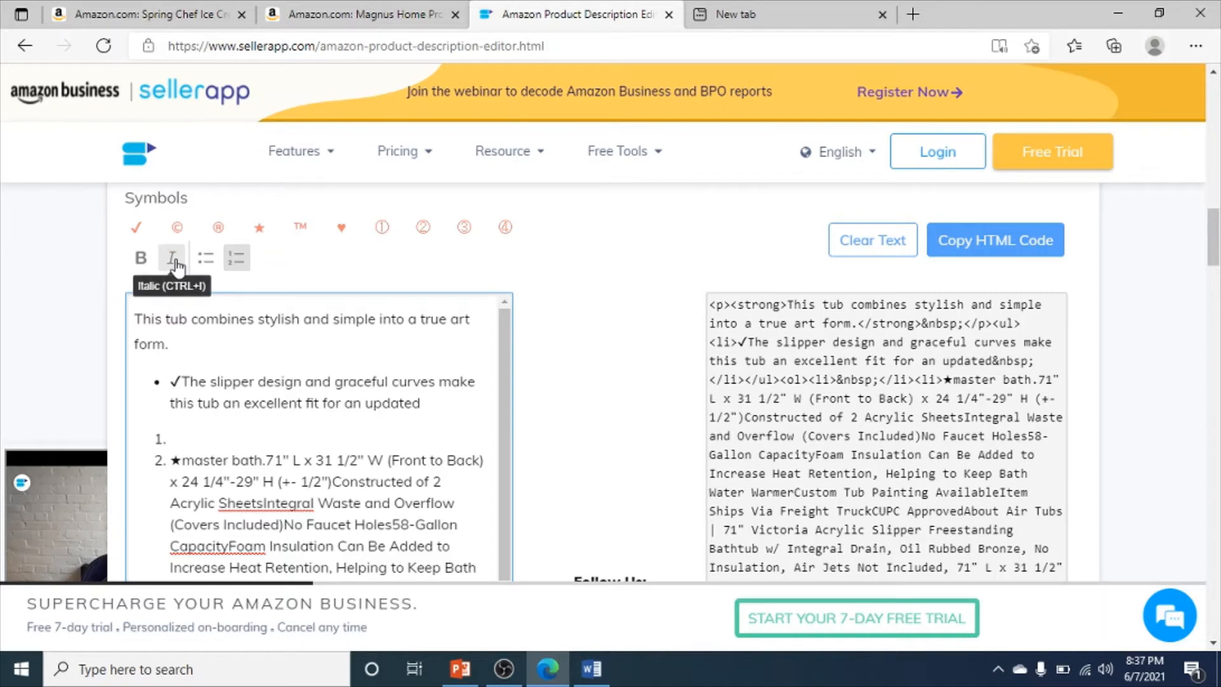
{"action": "left_click", "coordinate": [470, 674]}
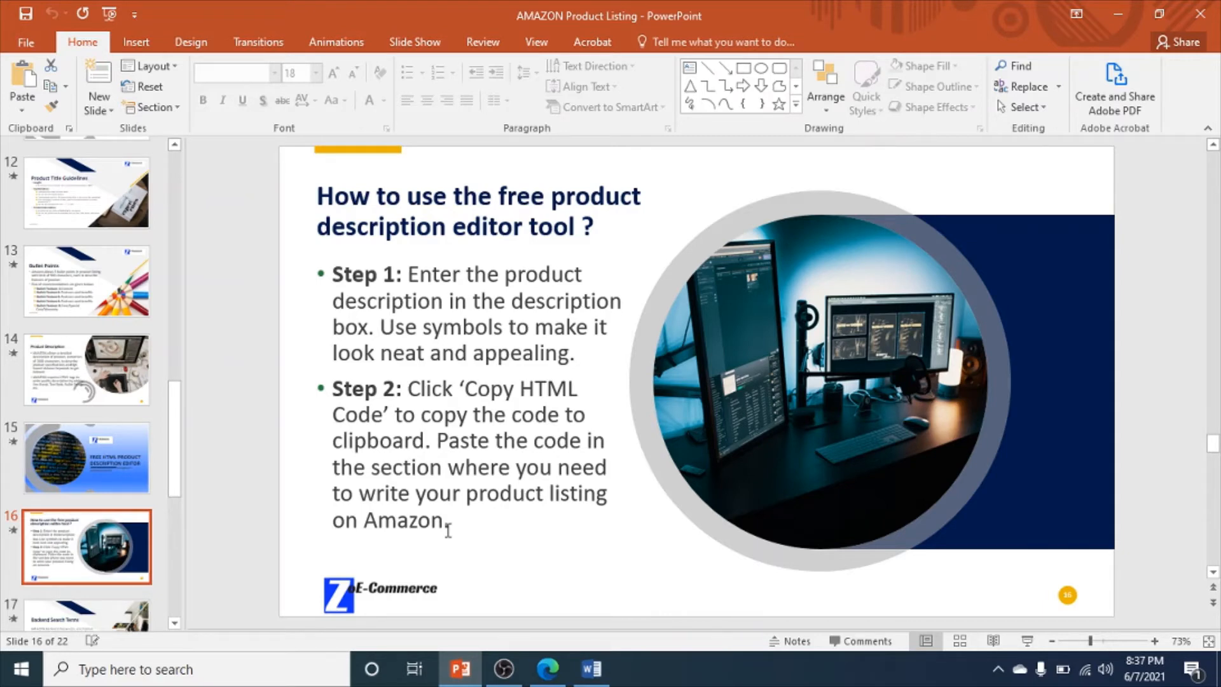
{"action": "scroll", "coordinate": [78, 429], "scroll_direction": "down", "scroll_amount": 2}
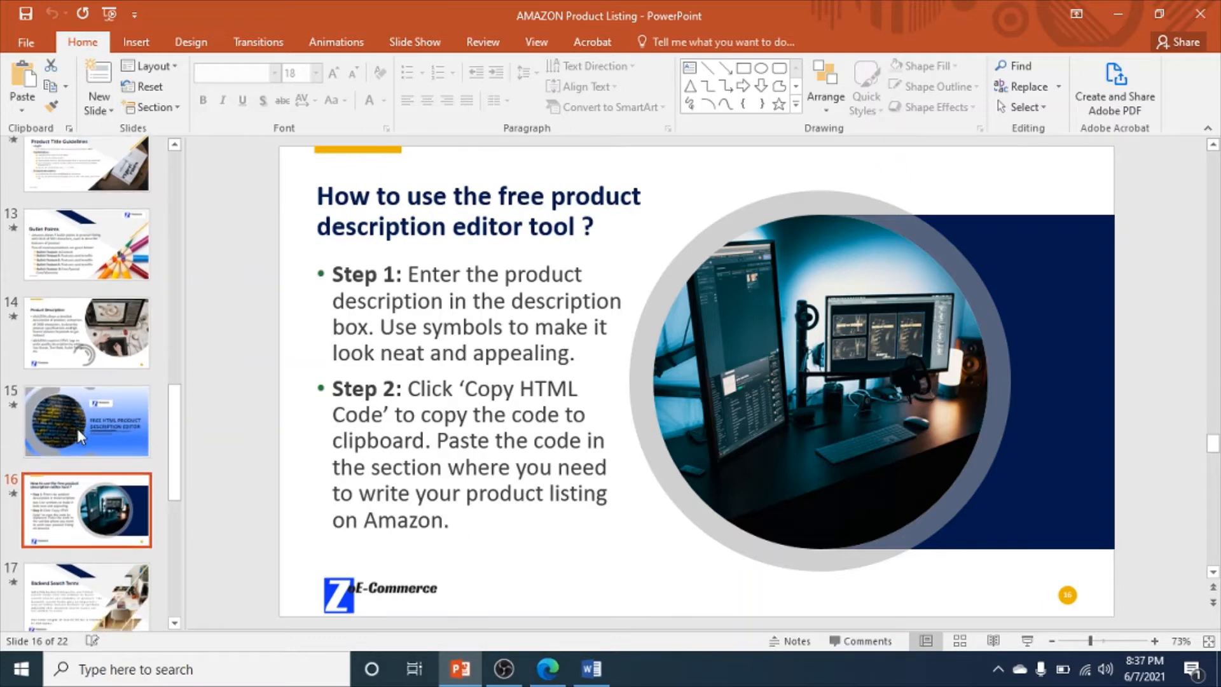